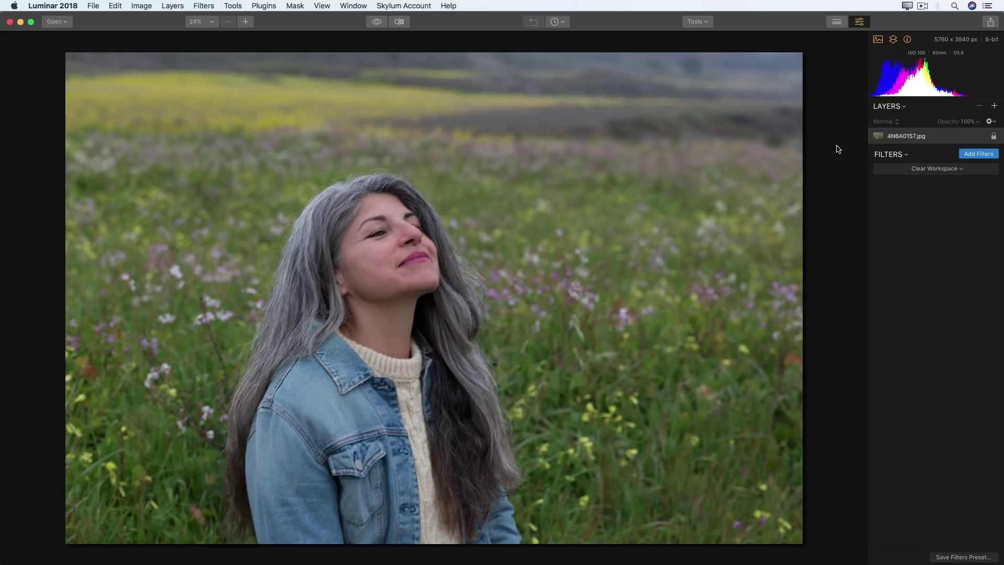
# Step: Add the Accent - AI Filter to the portrait and set its Boost to 41
pyautogui.click(976, 154)
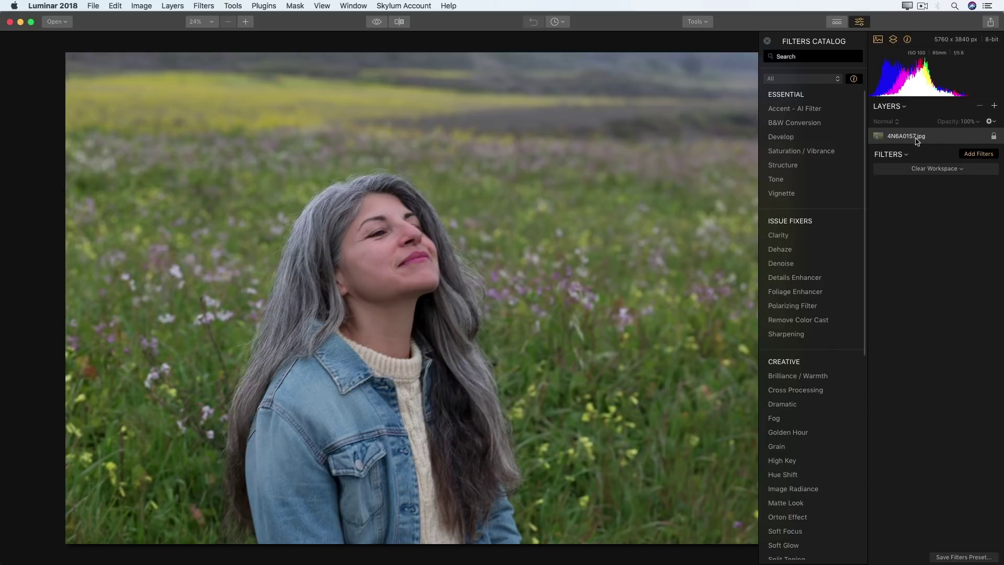
pyautogui.click(840, 111)
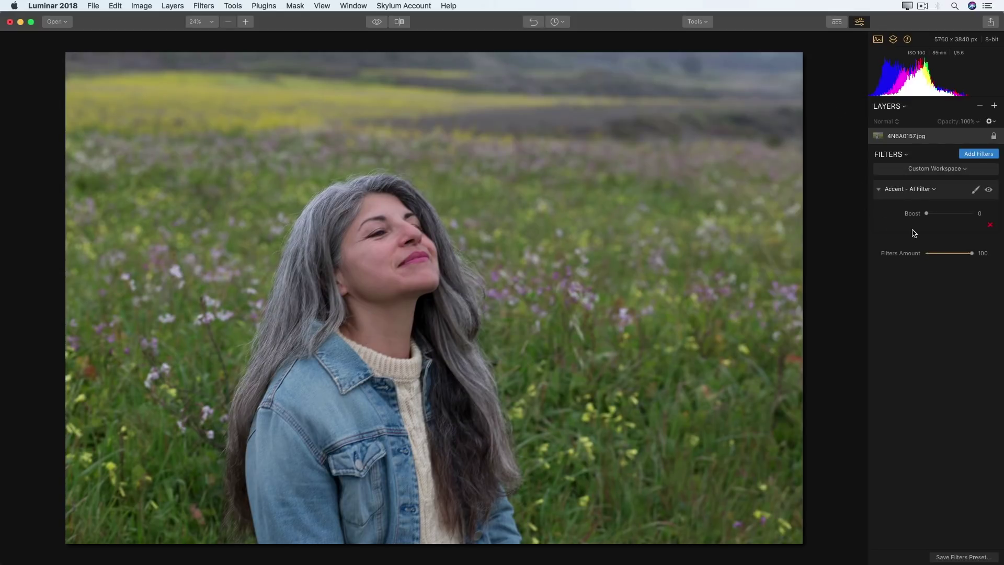
pyautogui.moveTo(927, 214); pyautogui.dragTo(946, 235)
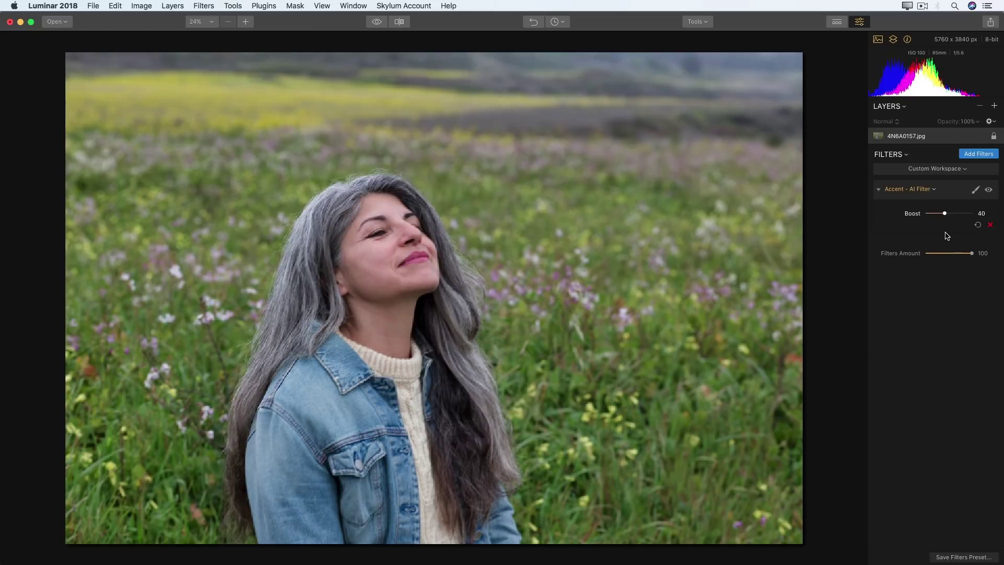
pyautogui.moveTo(945, 232); pyautogui.dragTo(943, 231)
# Step: Add a Develop filter with Exposure -0.76, Temperature 8, Highlights 17 and Whites 52
pyautogui.click(980, 154)
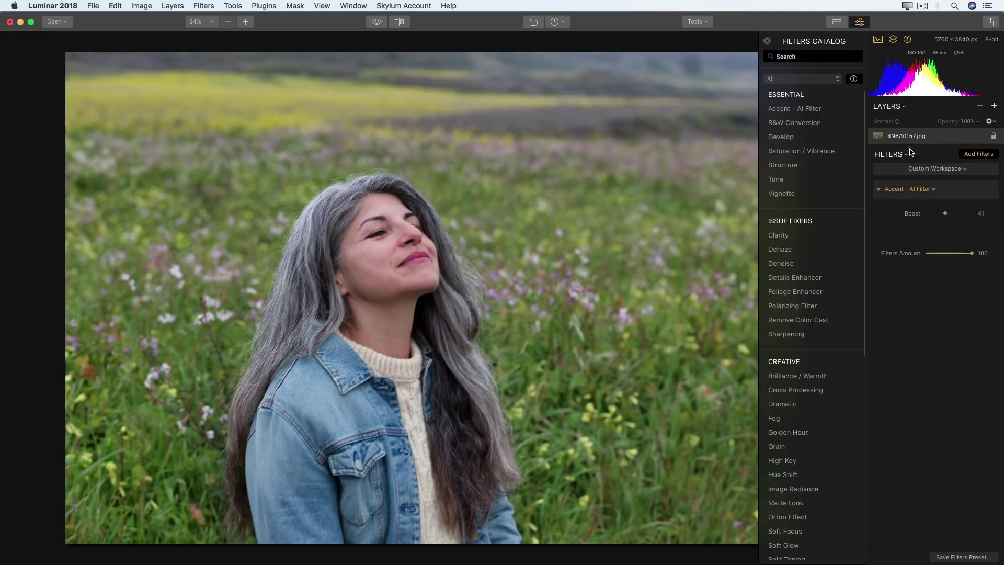
pyautogui.click(823, 138)
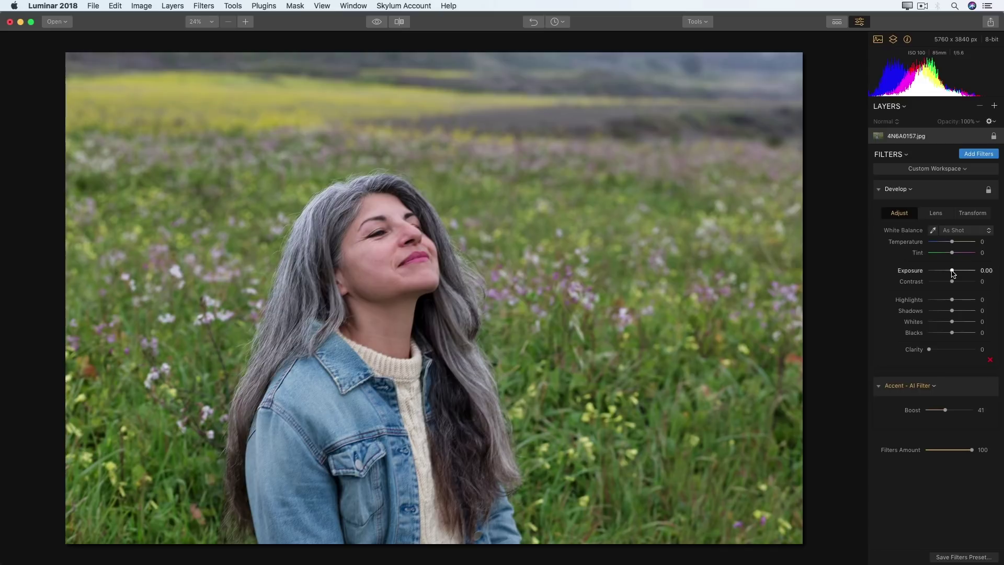
pyautogui.moveTo(952, 273); pyautogui.dragTo(949, 273)
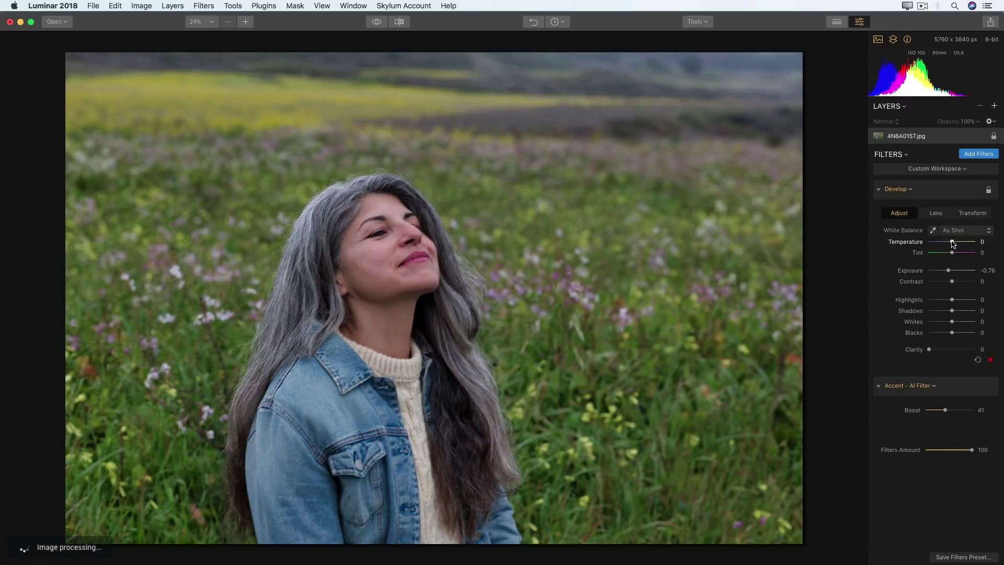
pyautogui.moveTo(952, 243); pyautogui.dragTo(954, 244)
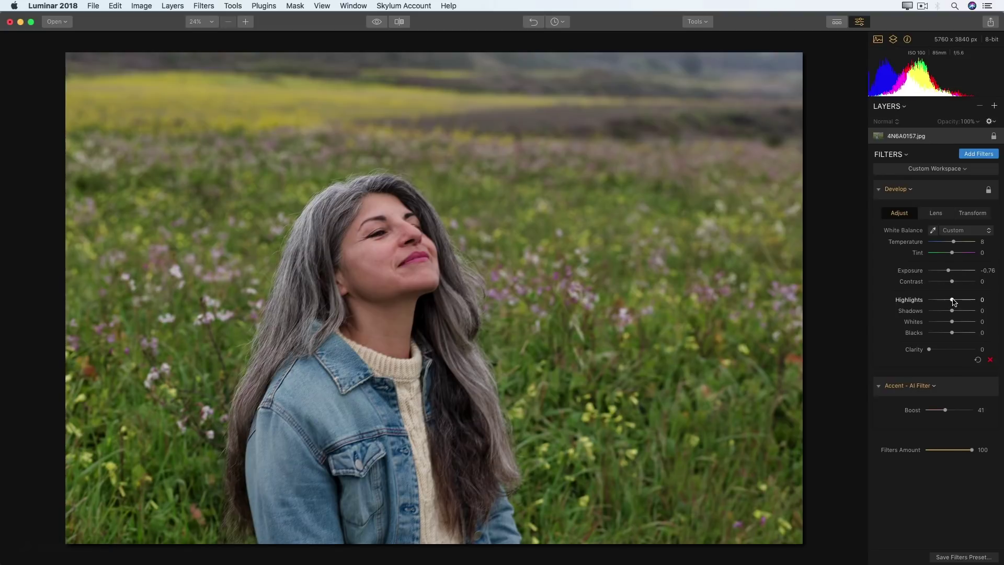
pyautogui.moveTo(954, 302); pyautogui.dragTo(957, 304)
pyautogui.moveTo(954, 323); pyautogui.dragTo(965, 328)
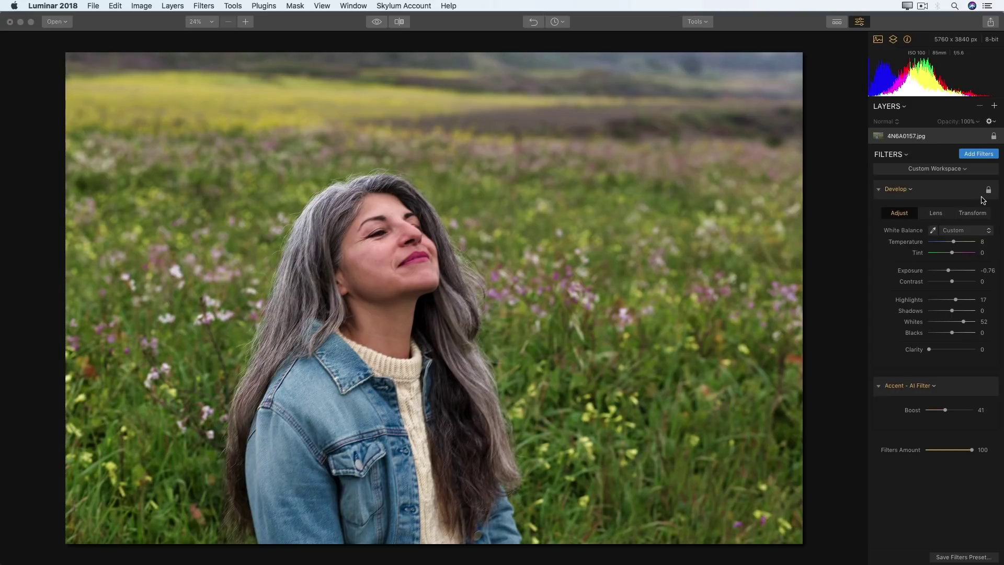
pyautogui.click(980, 156)
# Step: Add a Brilliance / Warmth filter with Warmth 41 and Vividness 7
pyautogui.click(979, 155)
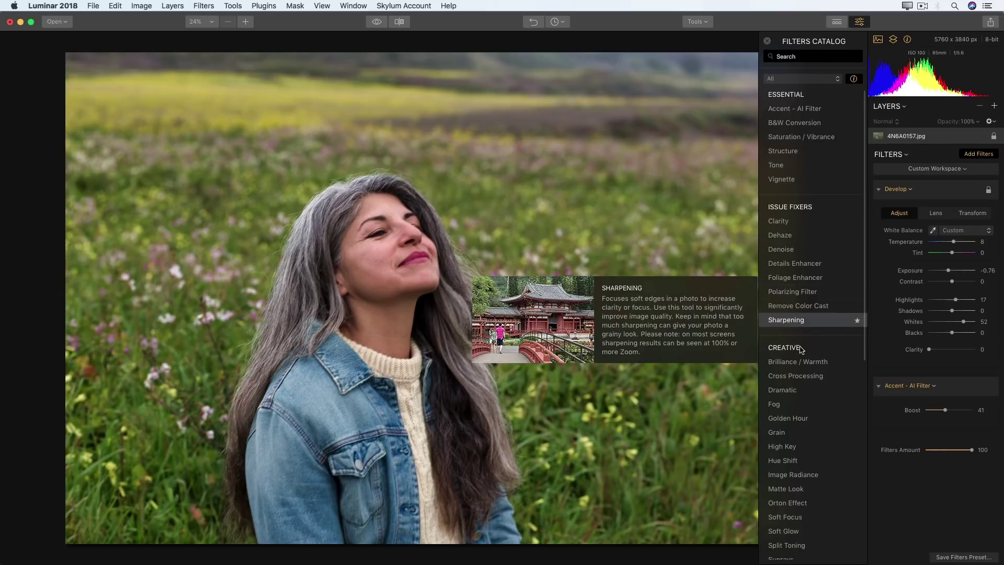
pyautogui.click(796, 362)
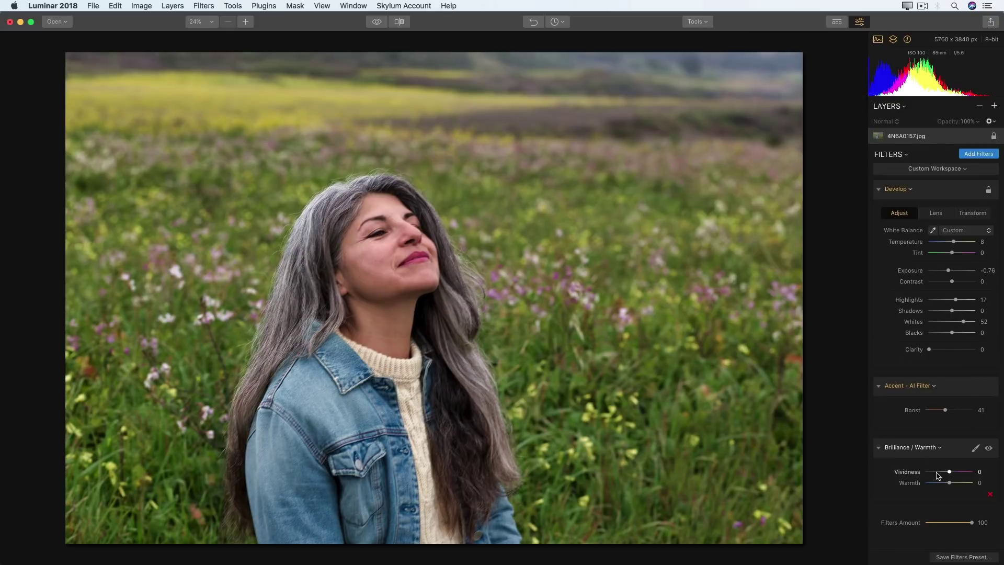
pyautogui.moveTo(950, 482); pyautogui.dragTo(961, 495)
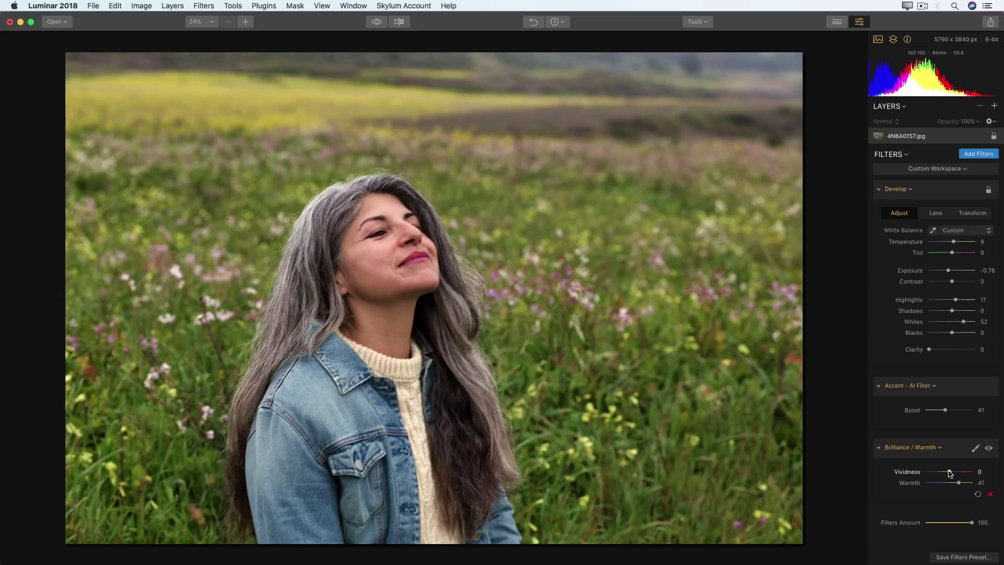
pyautogui.moveTo(950, 472)
pyautogui.mouseDown()
pyautogui.moveTo(960, 479)
pyautogui.moveTo(950, 474)
pyautogui.mouseUp()
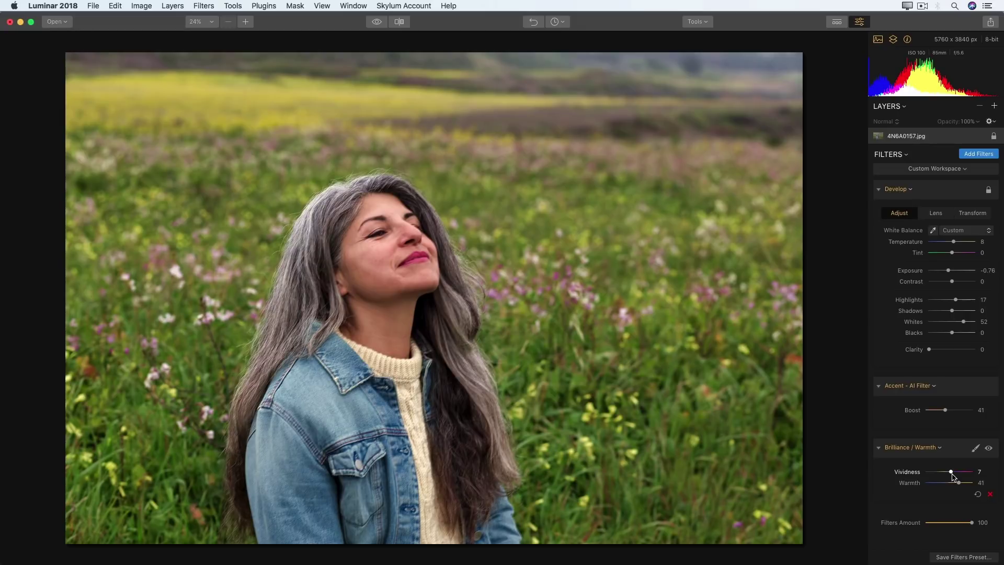
# Step: Create adjustment Layer 1 above the photo and add a Sunrays filter to it
pyautogui.click(993, 106)
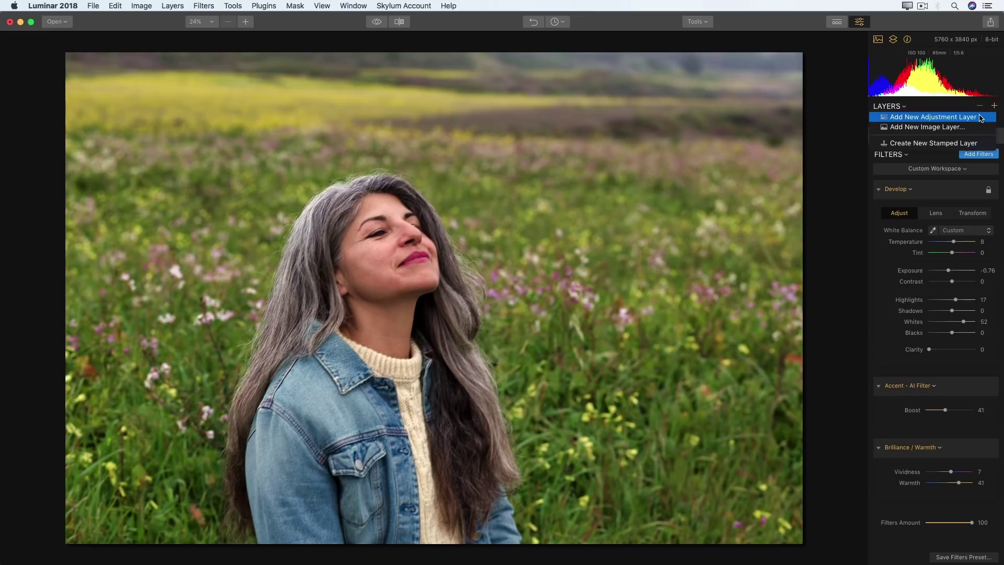
pyautogui.click(981, 117)
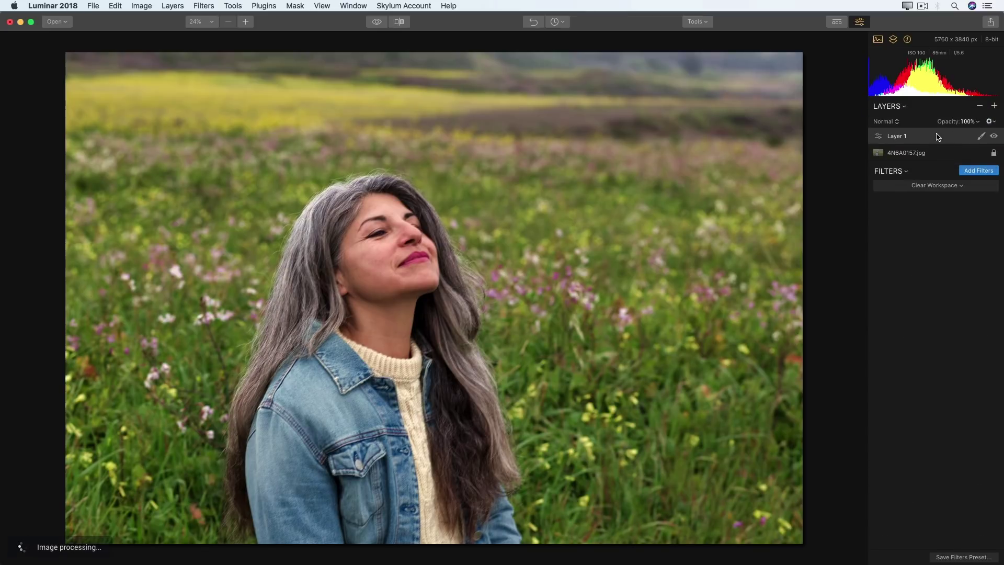
pyautogui.click(930, 154)
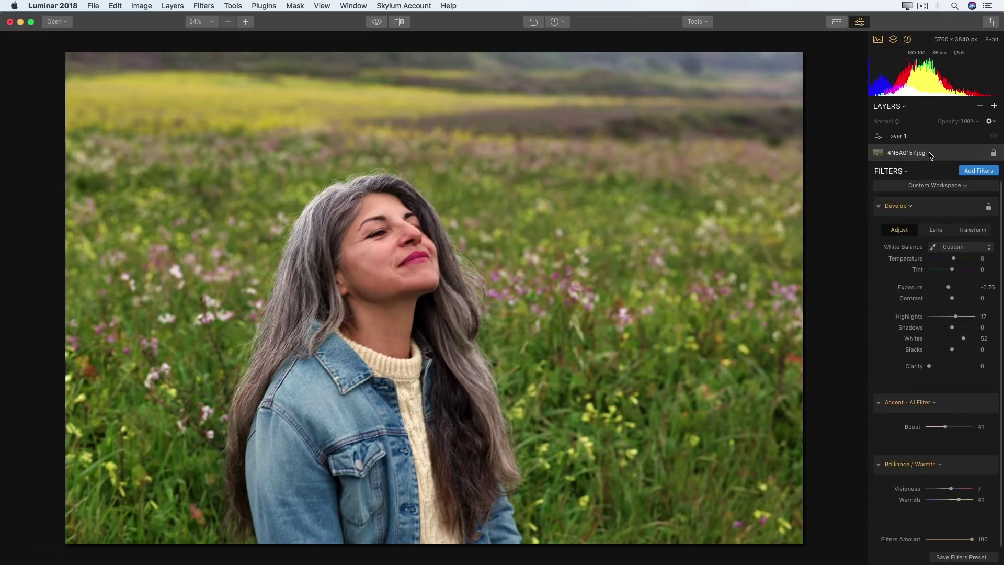
pyautogui.click(939, 138)
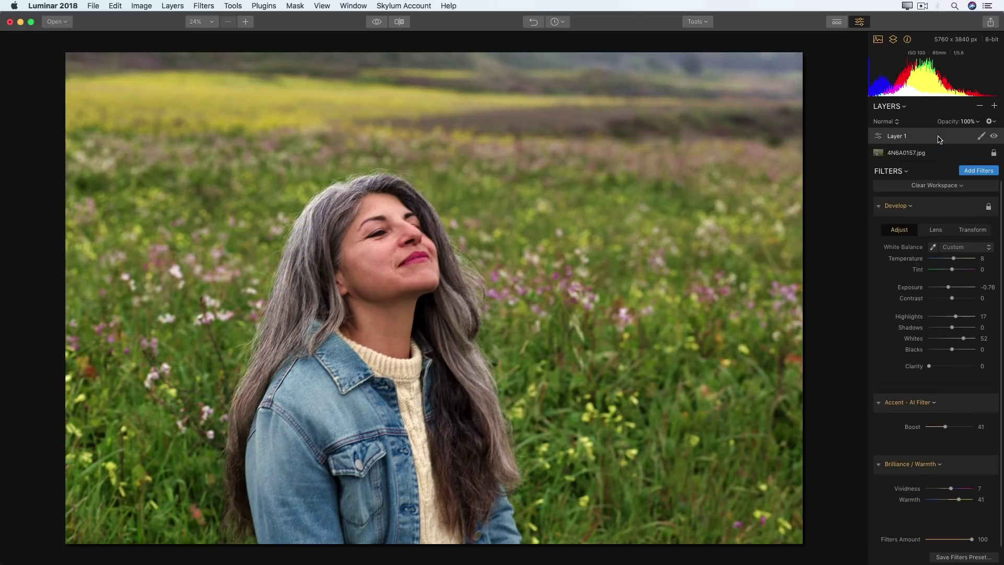
pyautogui.click(970, 172)
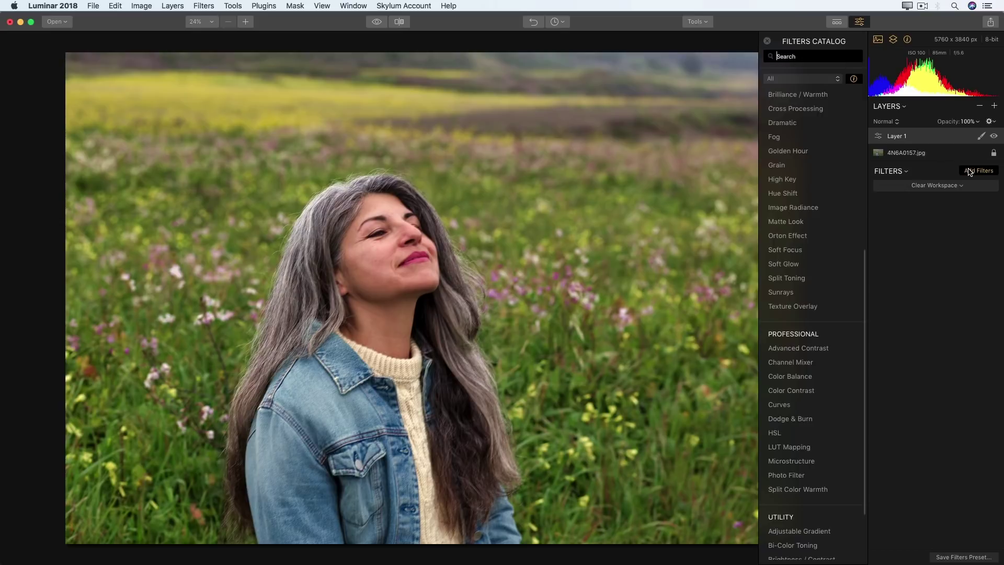
pyautogui.click(795, 291)
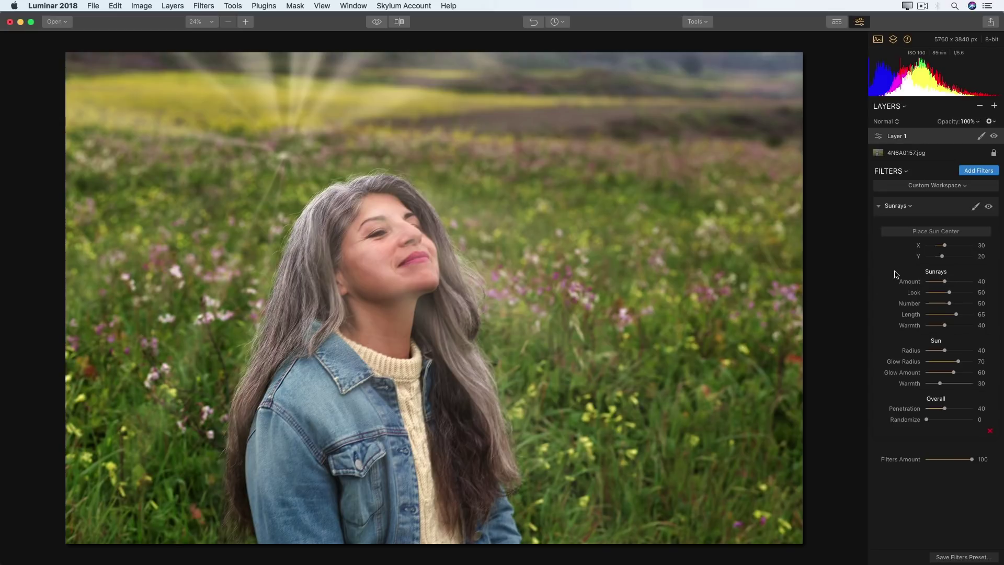
# Step: Place the sun centre in the photo's top-left corner at X -6, Y -19
pyautogui.click(907, 233)
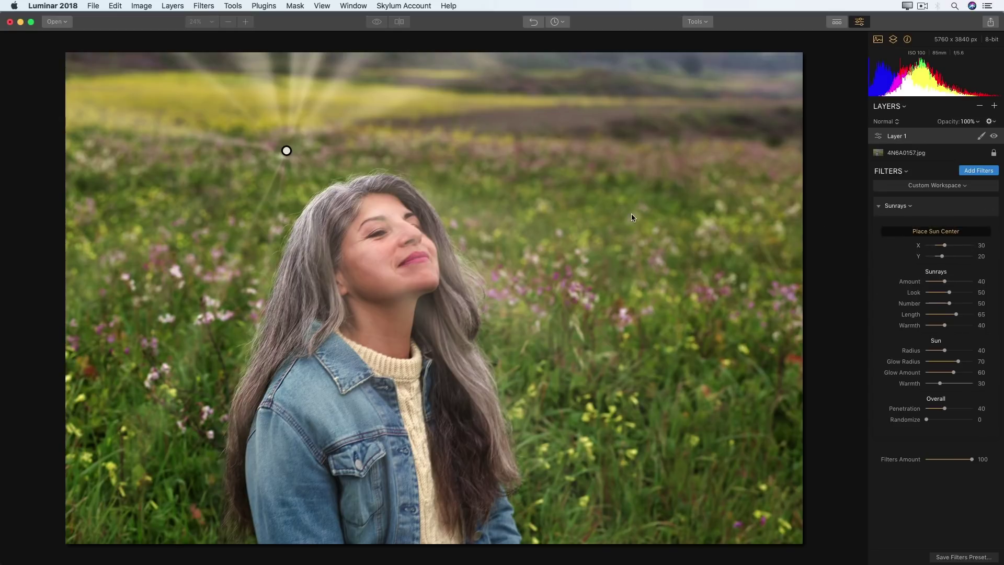
pyautogui.moveTo(286, 150); pyautogui.dragTo(71, 55)
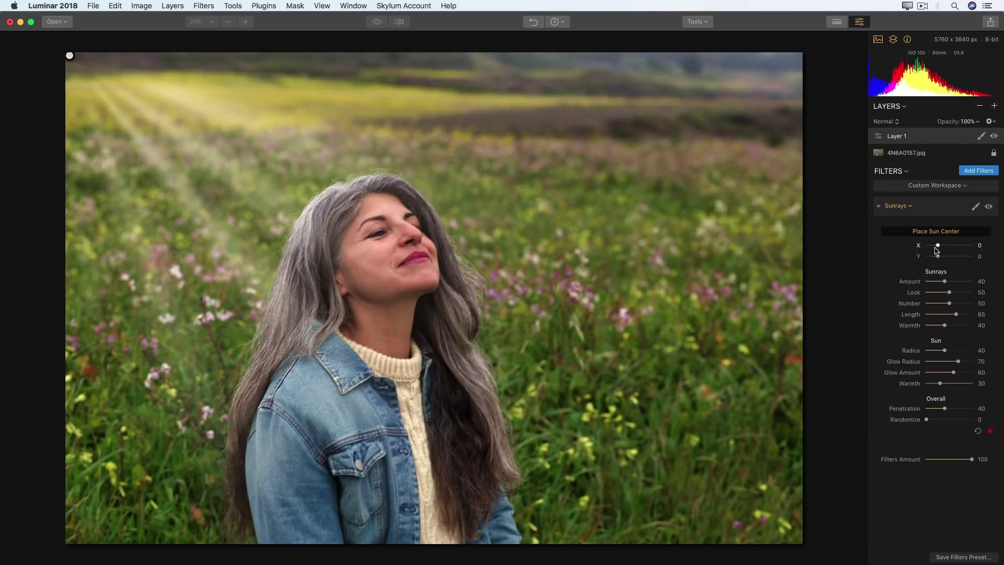
pyautogui.moveTo(939, 249); pyautogui.dragTo(937, 248)
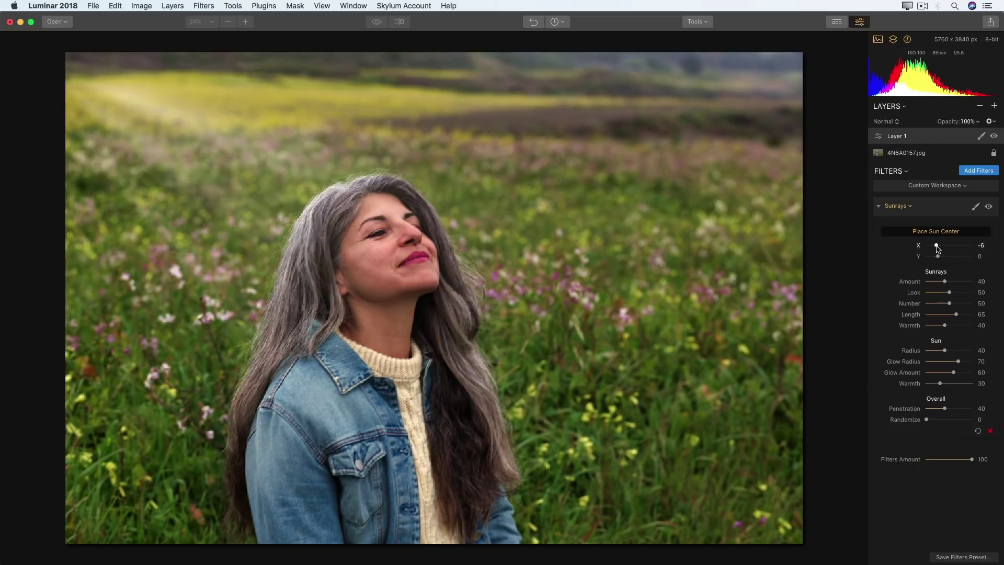
pyautogui.moveTo(938, 256); pyautogui.dragTo(933, 260)
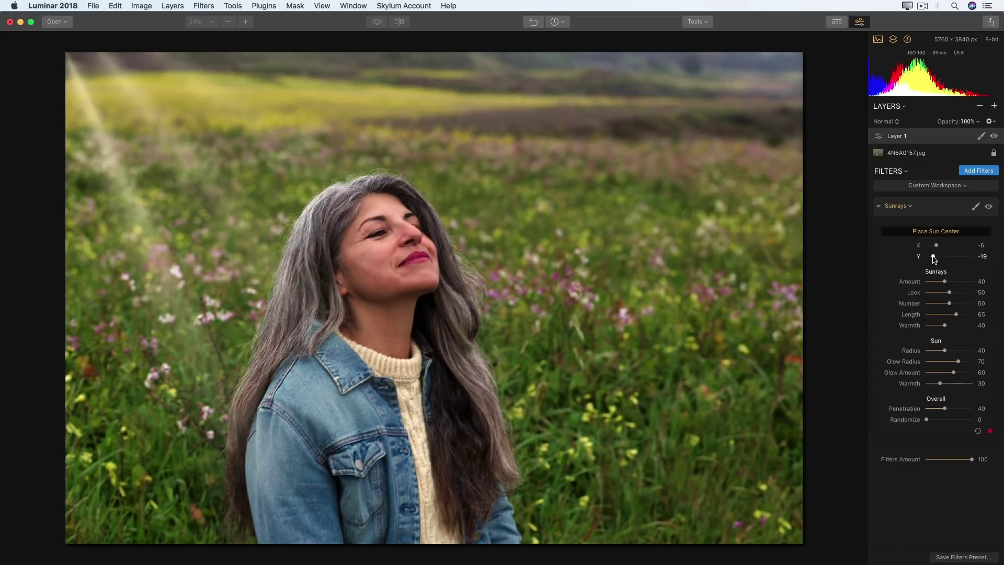
pyautogui.click(947, 236)
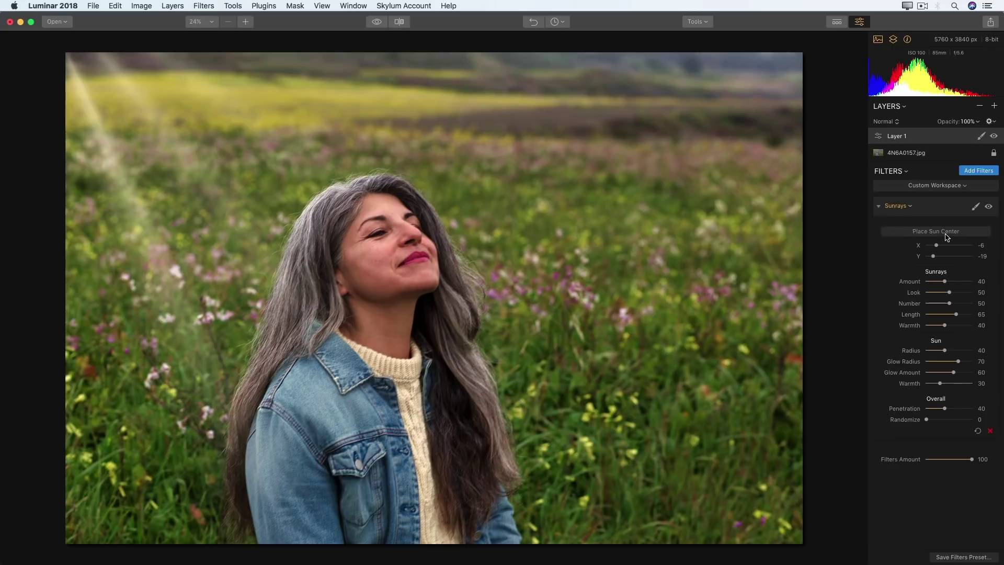
# Step: Tune the Sunrays: Look 76, fewer rays, and deeper Penetration of 88
pyautogui.moveTo(950, 292); pyautogui.dragTo(958, 334)
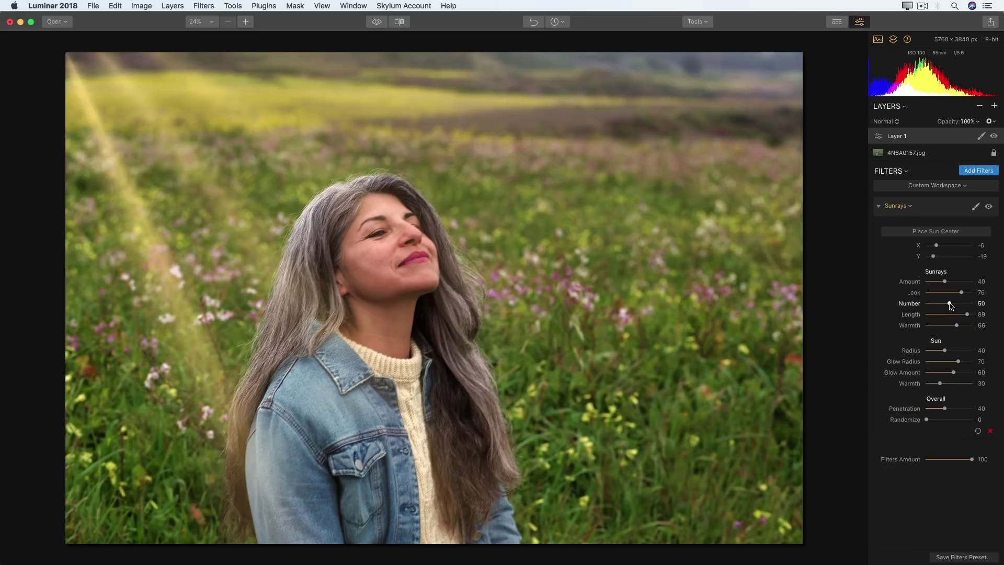
pyautogui.moveTo(950, 306); pyautogui.dragTo(926, 309)
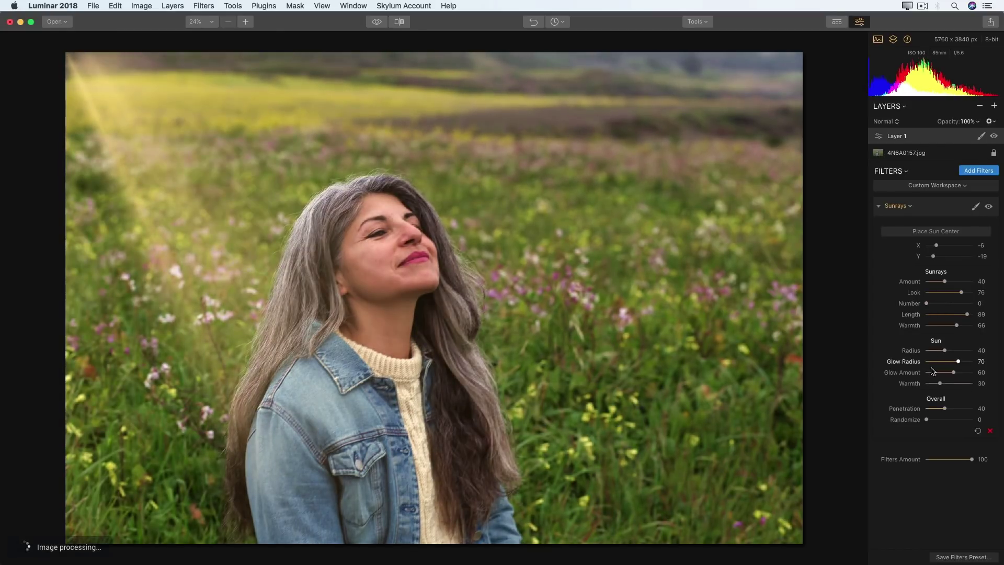
pyautogui.moveTo(945, 410); pyautogui.dragTo(967, 415)
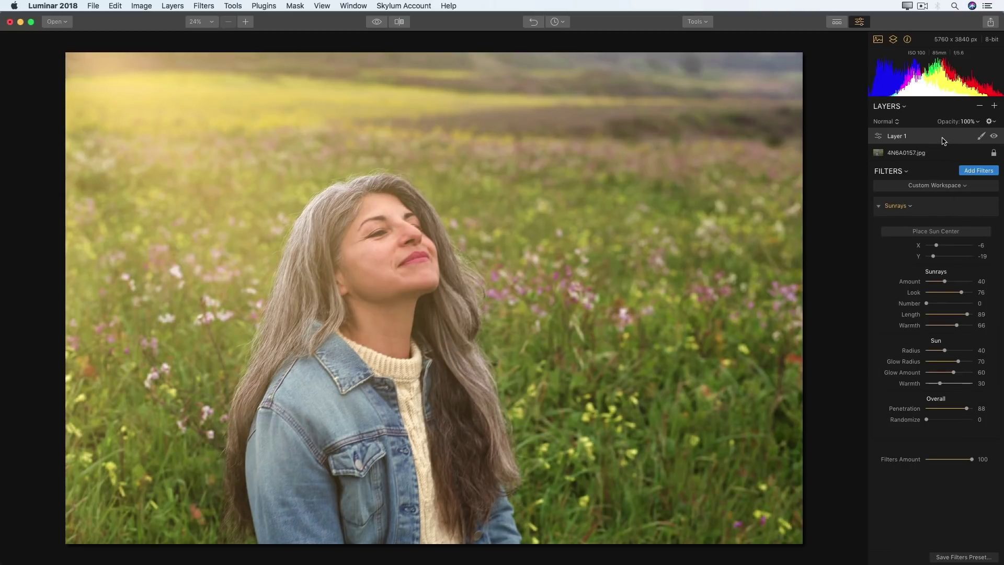
# Step: Lower Layer 1's opacity to 56% and select the 4N6A0157.jpg base layer
pyautogui.click(977, 123)
pyautogui.moveTo(987, 131); pyautogui.dragTo(970, 139)
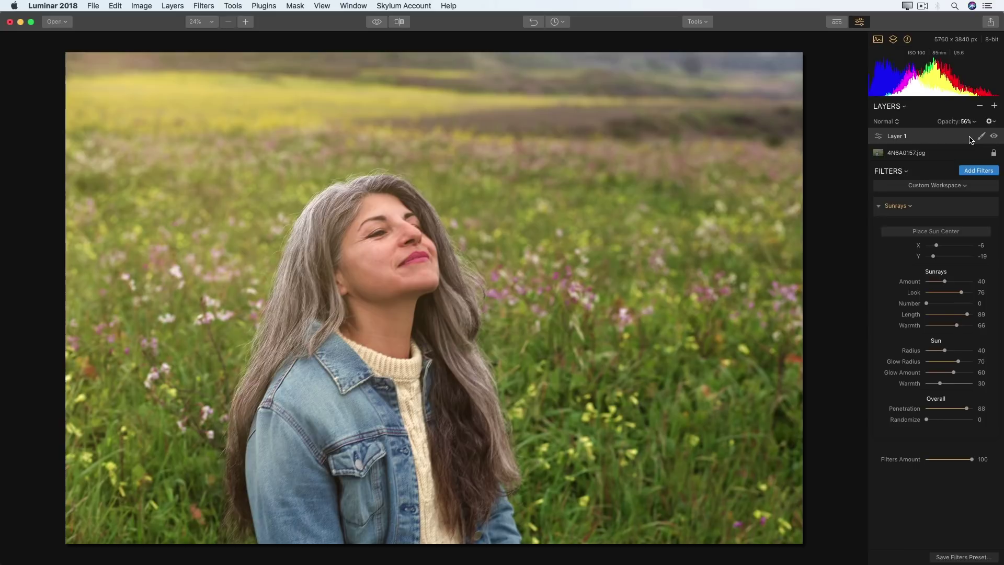
pyautogui.click(908, 153)
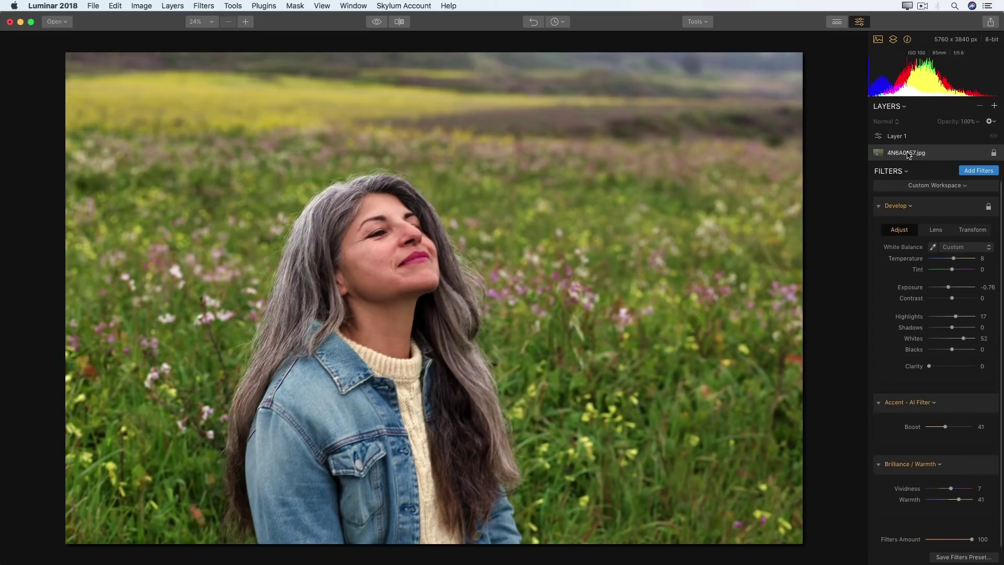
# Step: On the base photo, set Accent Boost 44, Highlights 27, Contrast 27, then reselect Layer 1
pyautogui.moveTo(945, 427); pyautogui.dragTo(946, 427)
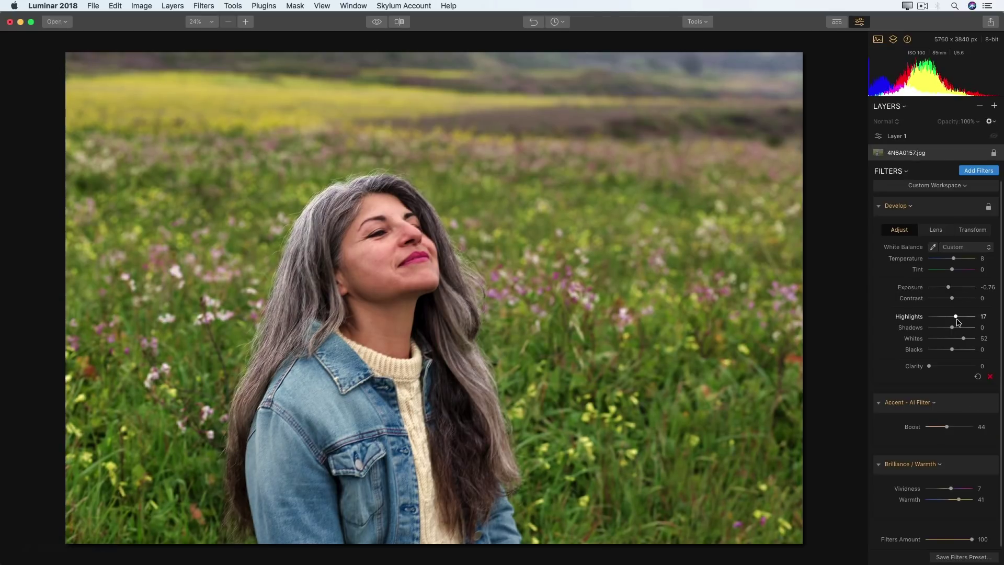
pyautogui.moveTo(955, 316); pyautogui.dragTo(959, 316)
pyautogui.moveTo(952, 300); pyautogui.dragTo(959, 306)
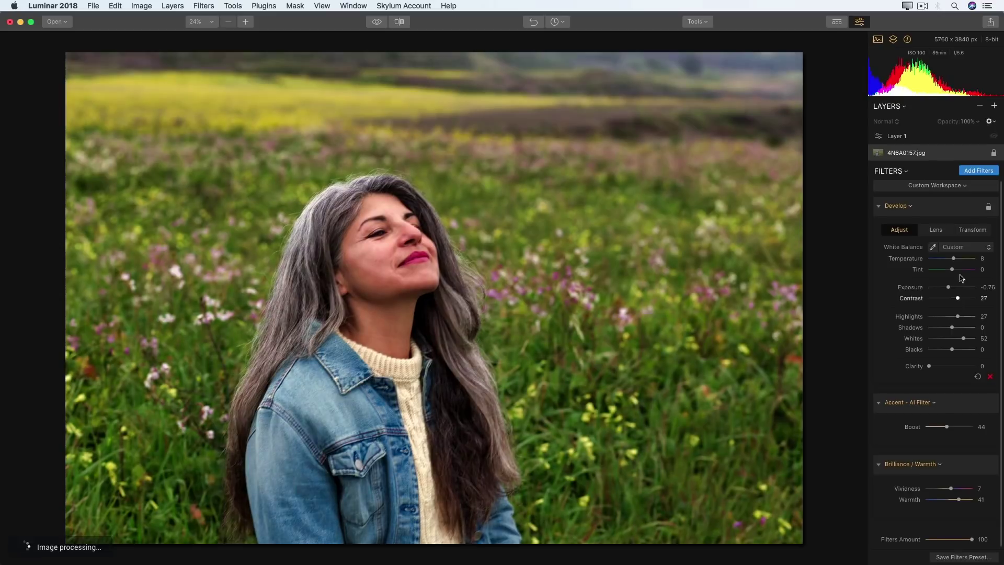
pyautogui.click(932, 139)
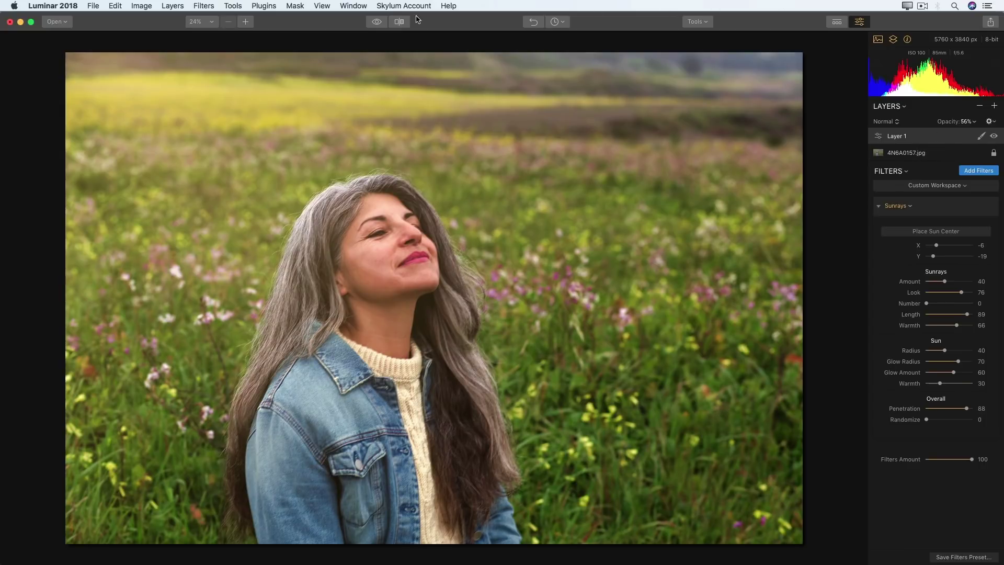
# Step: Compare the edited portrait with the original, including a Before/After split, then open add-layer options
pyautogui.click(375, 22)
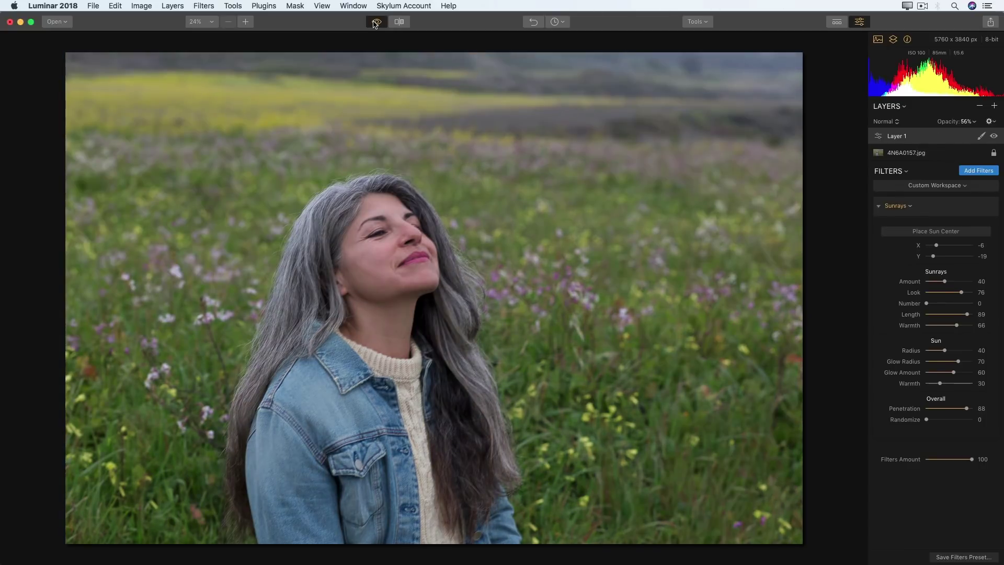
pyautogui.click(375, 23)
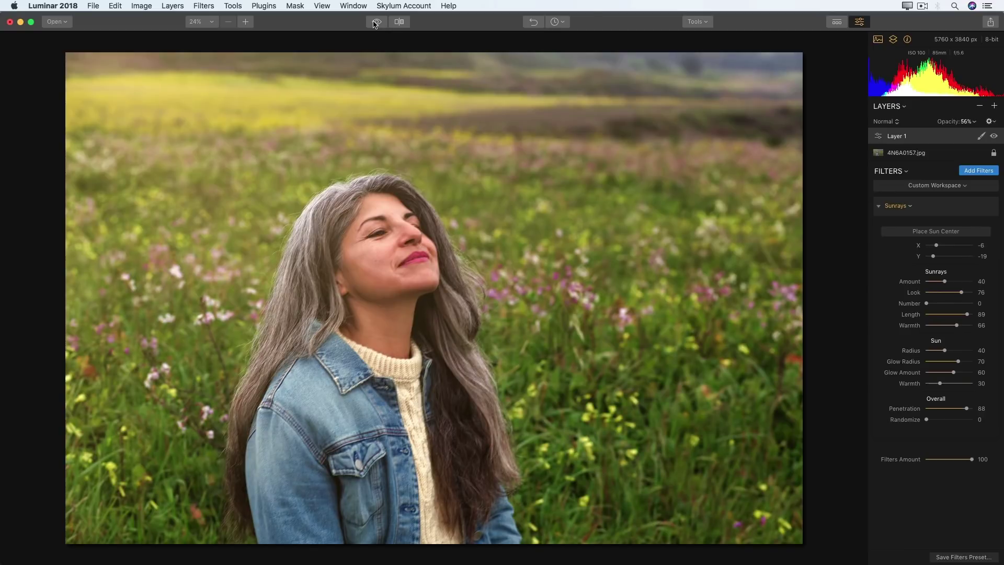
pyautogui.click(375, 22)
pyautogui.click(375, 23)
pyautogui.click(399, 21)
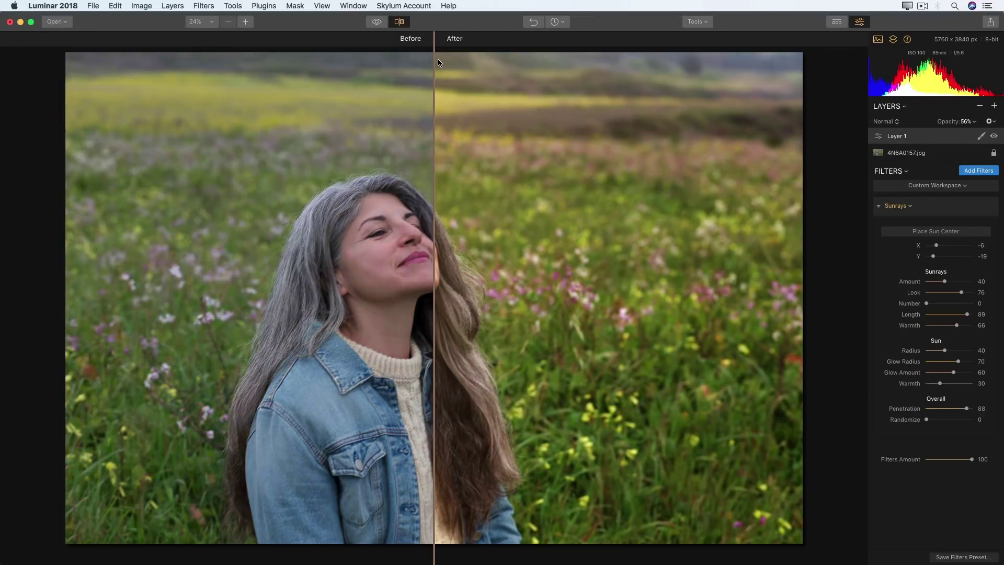
pyautogui.click(400, 23)
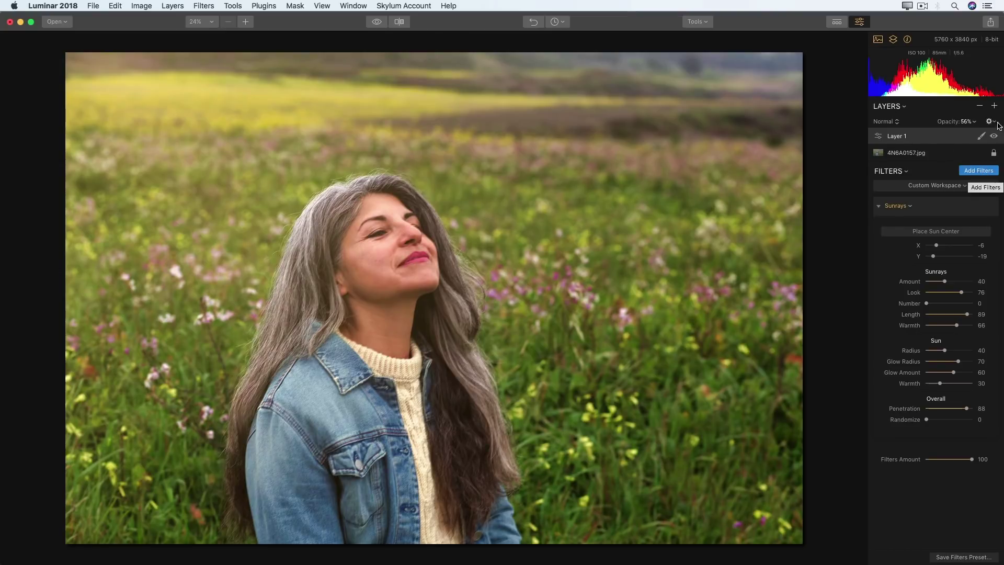
pyautogui.click(994, 105)
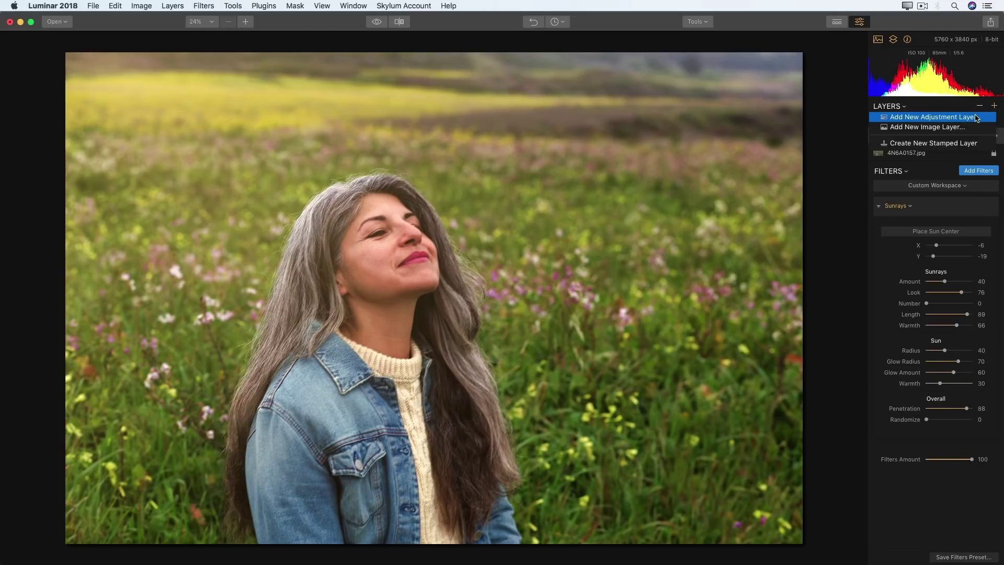
# Step: Add Layer 2 with a Vignette filter at Amount 46 and Inner Light 7
pyautogui.click(975, 117)
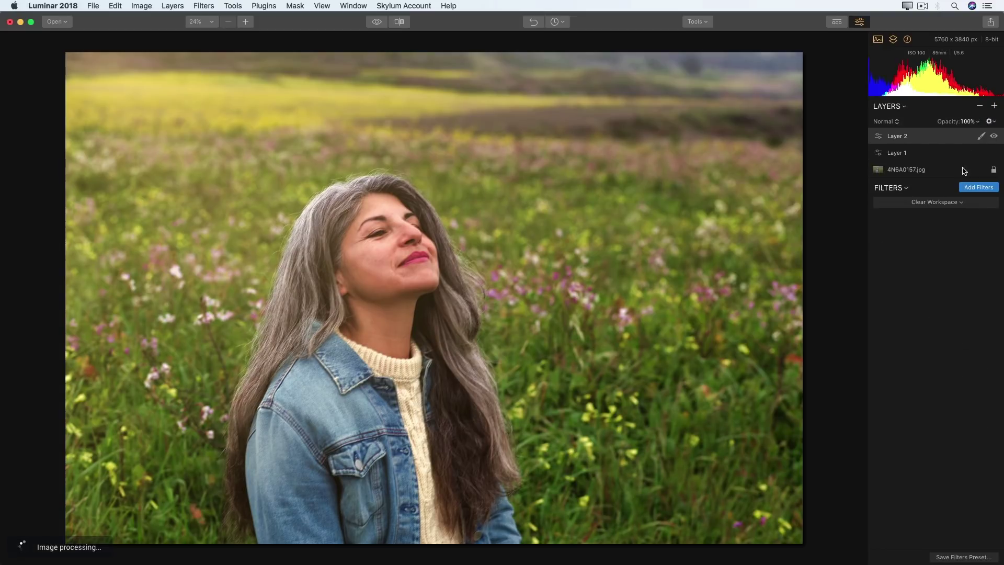
pyautogui.click(965, 189)
pyautogui.scroll(10, 797, 168)
pyautogui.click(802, 192)
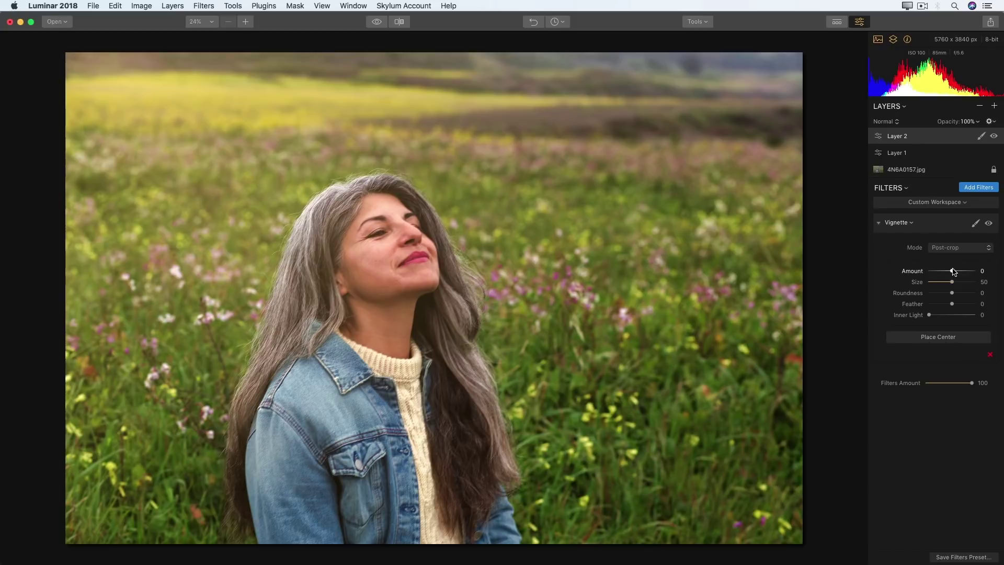
pyautogui.moveTo(953, 271); pyautogui.dragTo(965, 298)
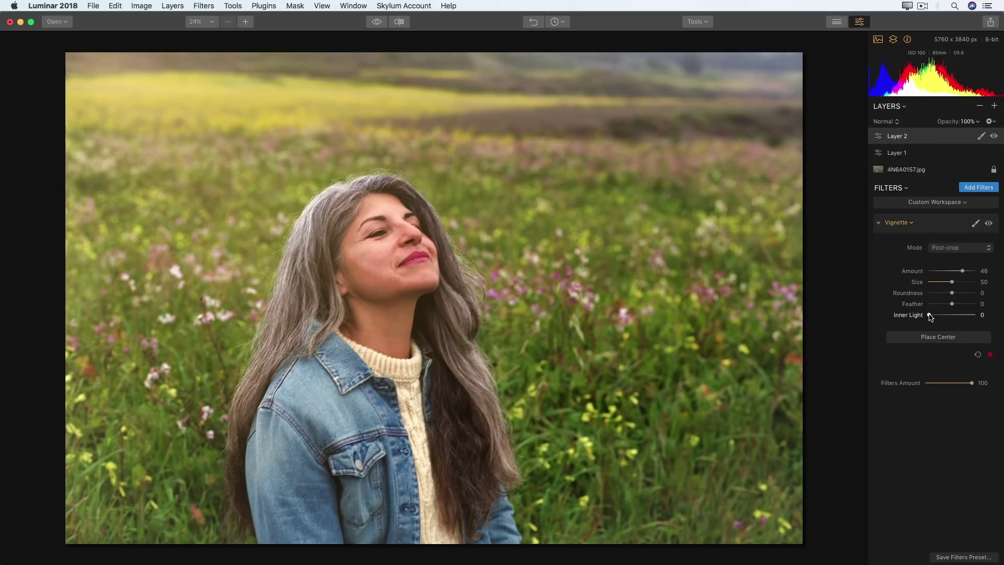
pyautogui.moveTo(929, 315); pyautogui.dragTo(933, 317)
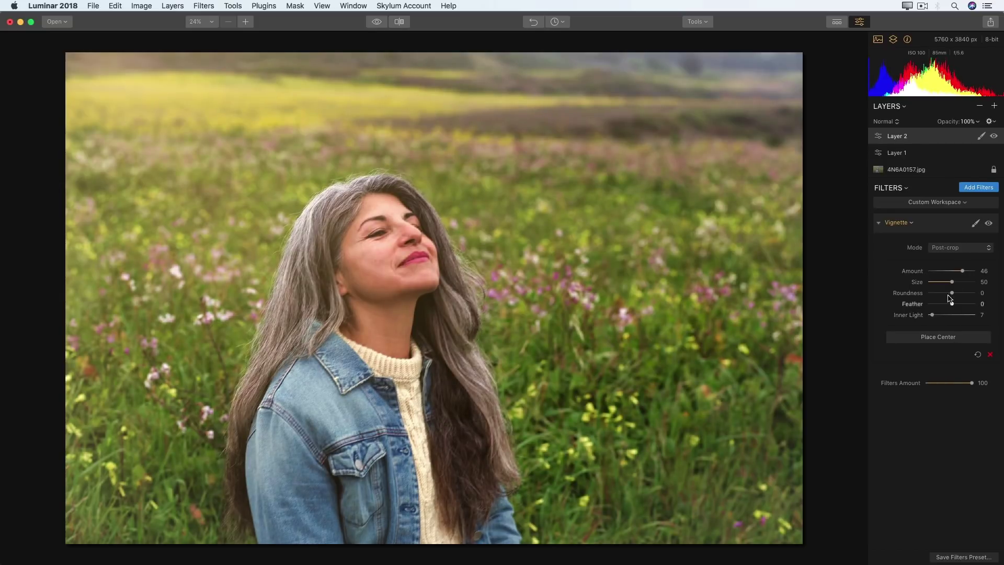
pyautogui.click(989, 224)
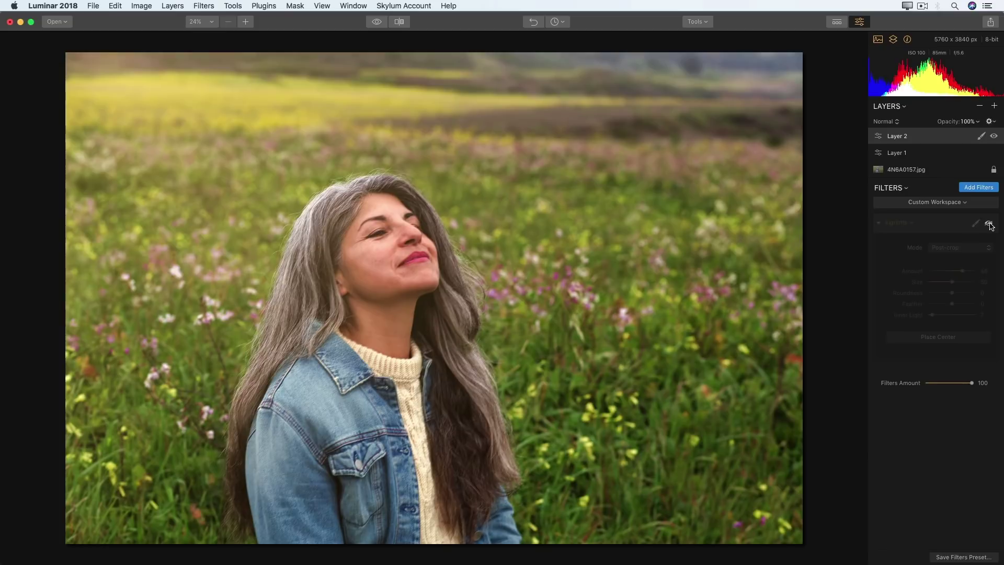
pyautogui.click(988, 224)
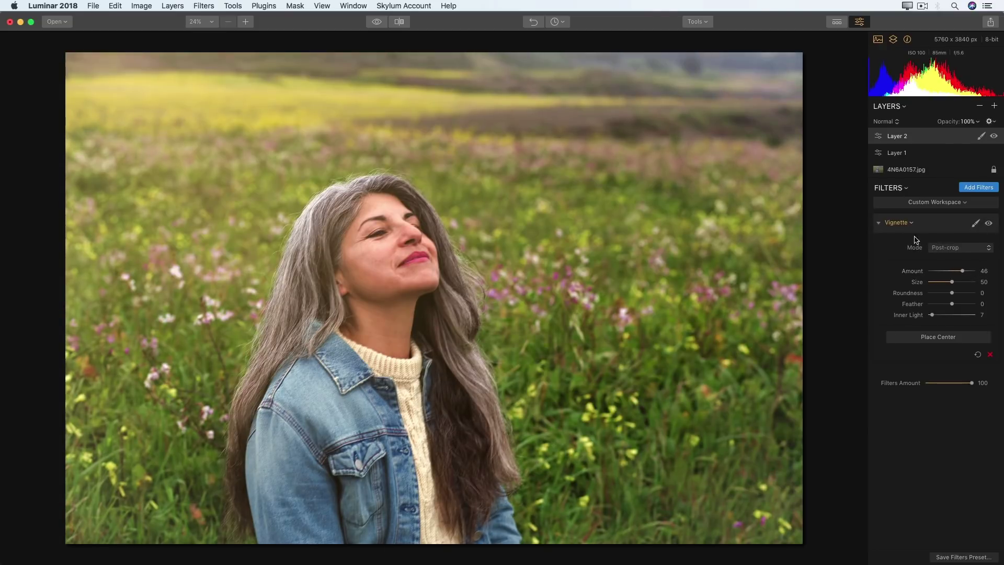
pyautogui.click(878, 223)
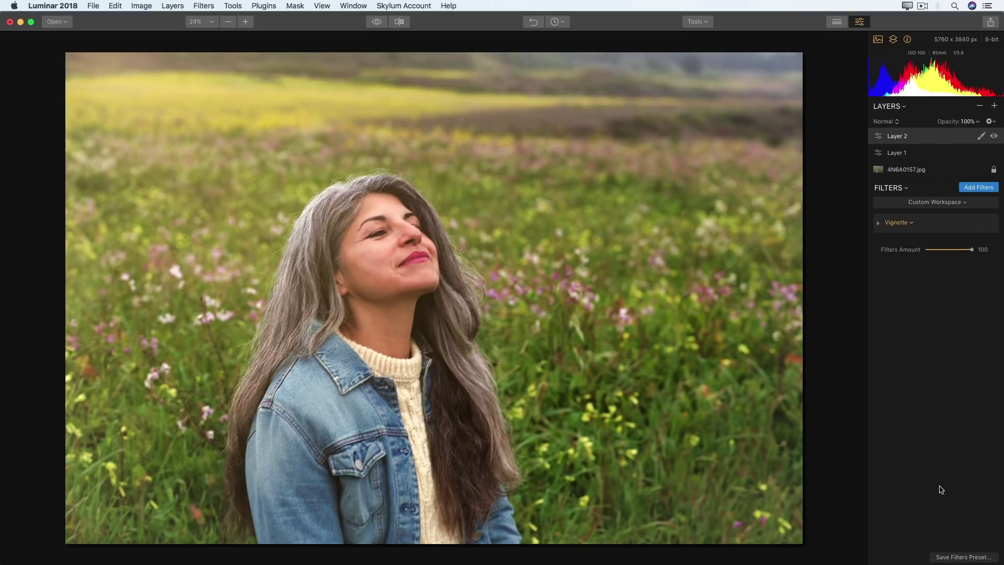
# Step: Save the current filters as the preset 'Sunburst - Top Left'
pyautogui.click(941, 557)
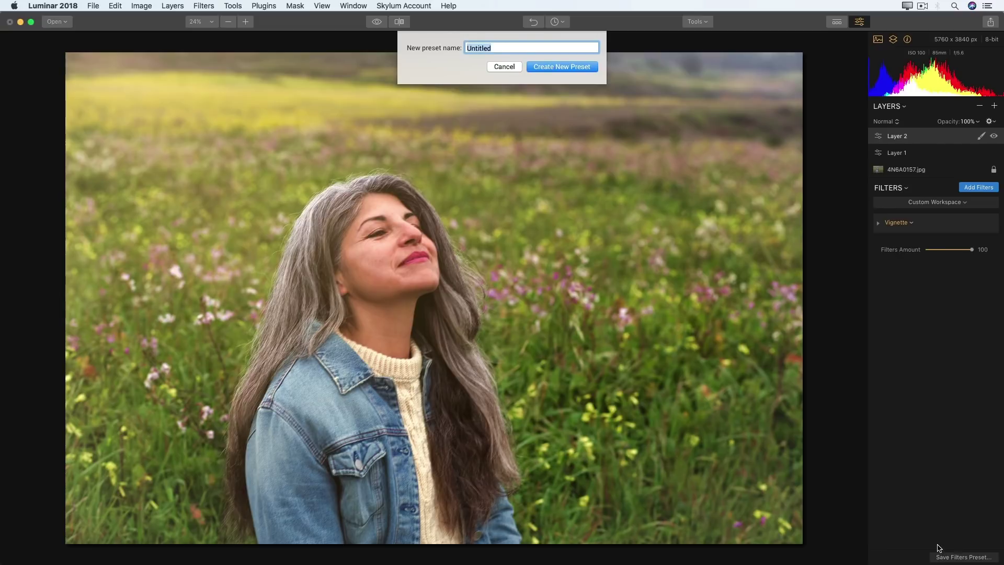
pyautogui.write('Sunburst - Top Left')
pyautogui.click(516, 67)
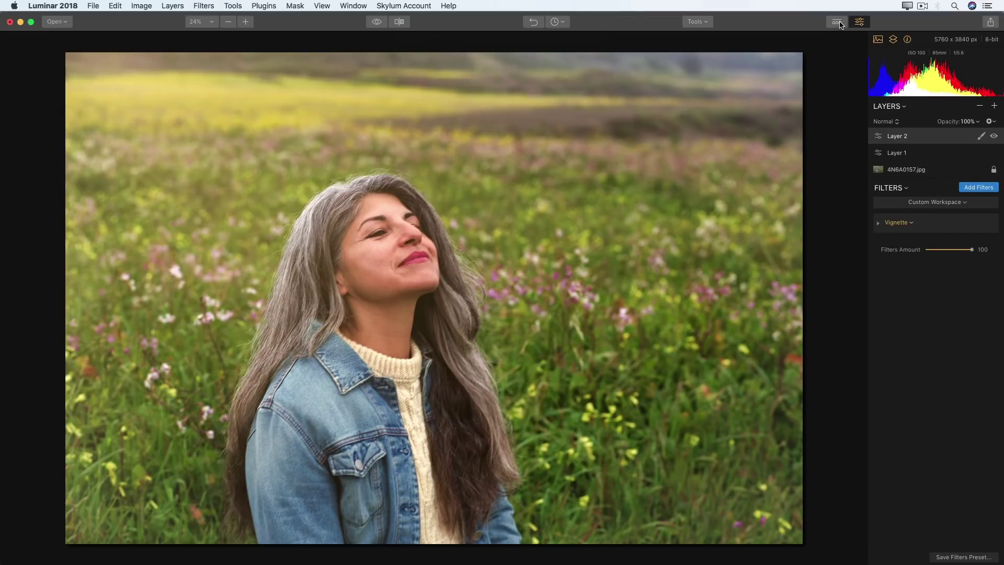
# Step: Check the new preset under Categories > User Presets, then hide the presets strip
pyautogui.click(838, 23)
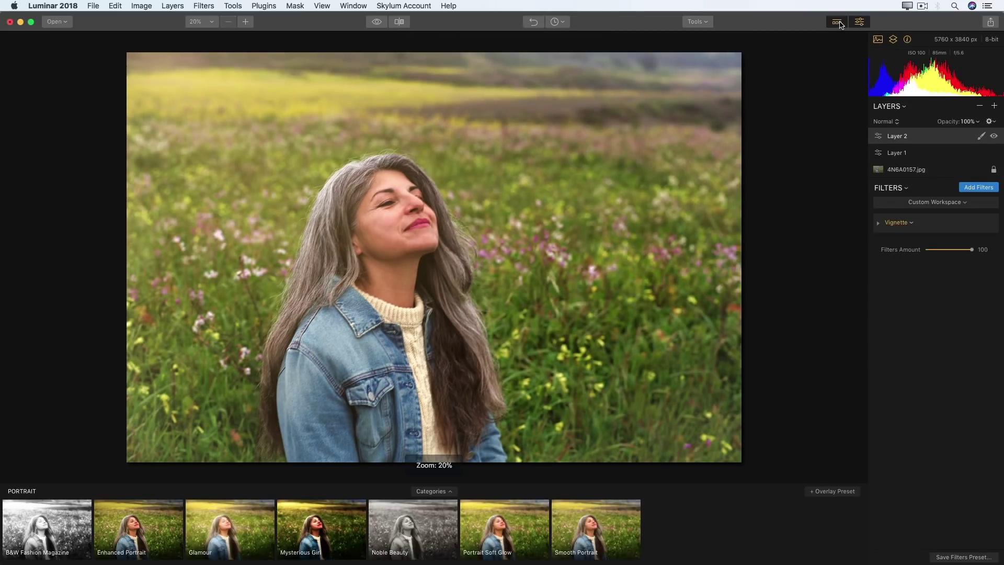
pyautogui.click(422, 493)
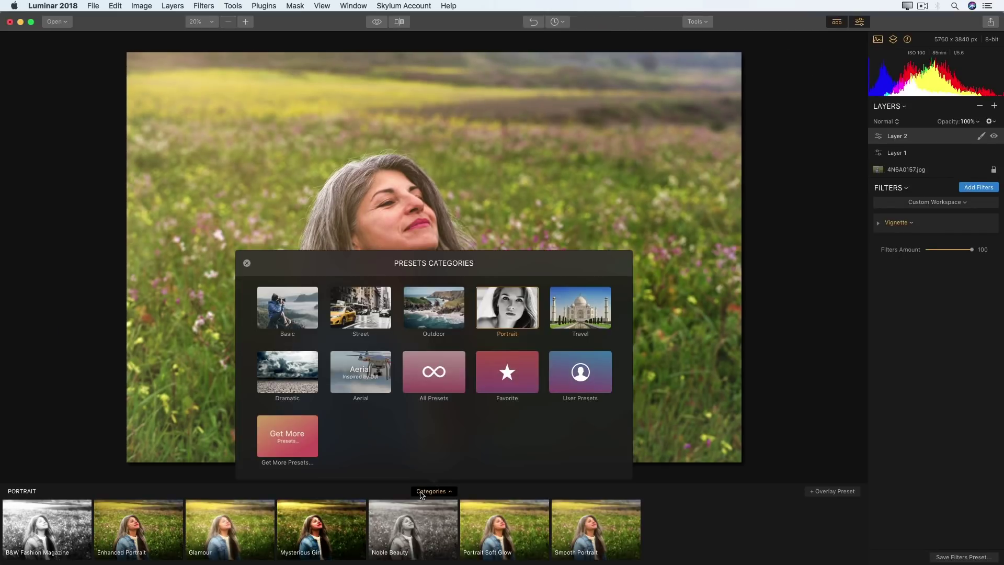
pyautogui.click(577, 383)
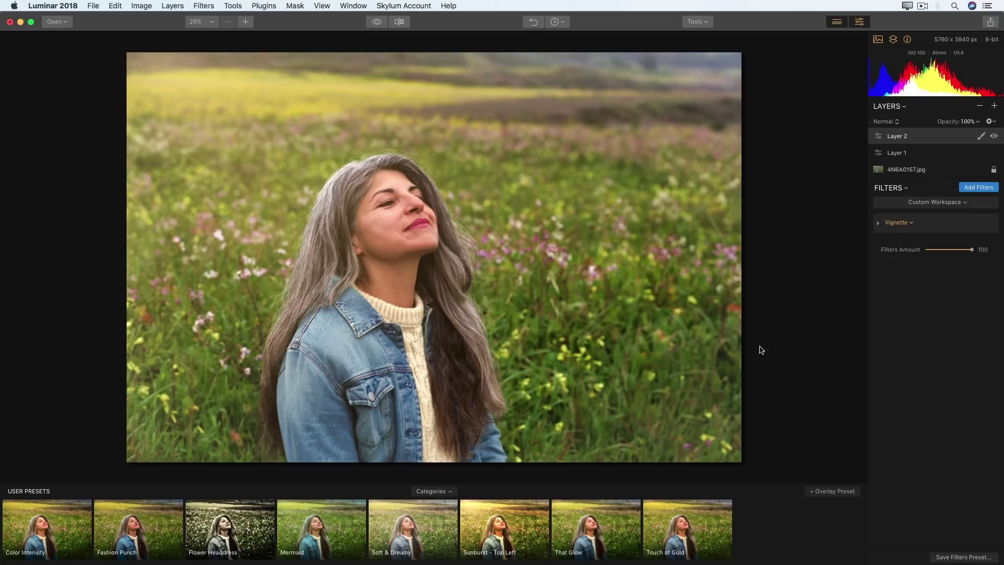
pyautogui.click(838, 22)
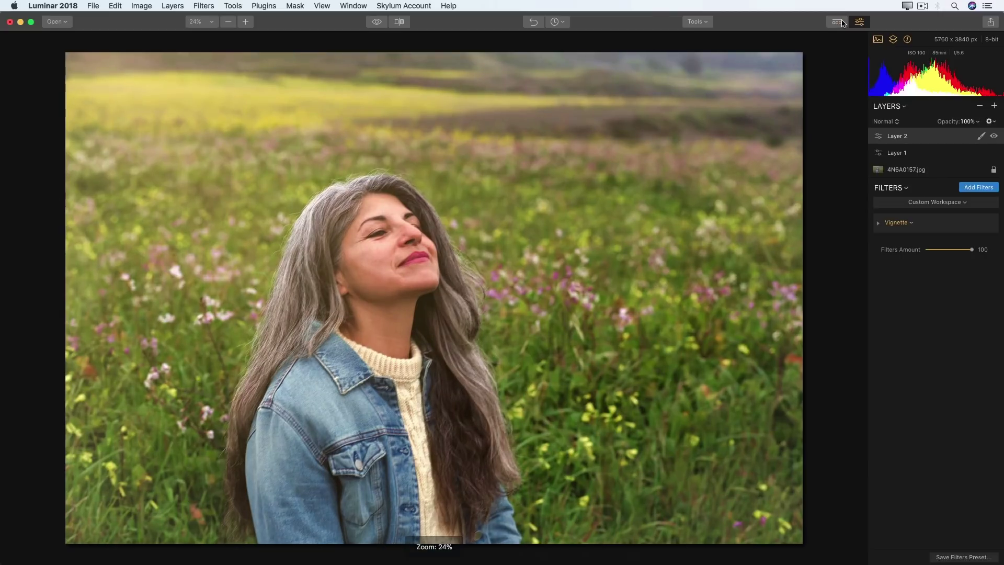
# Step: Save the edit as a Luminar file named 4N6A0157 on the Desktop
pyautogui.click(93, 6)
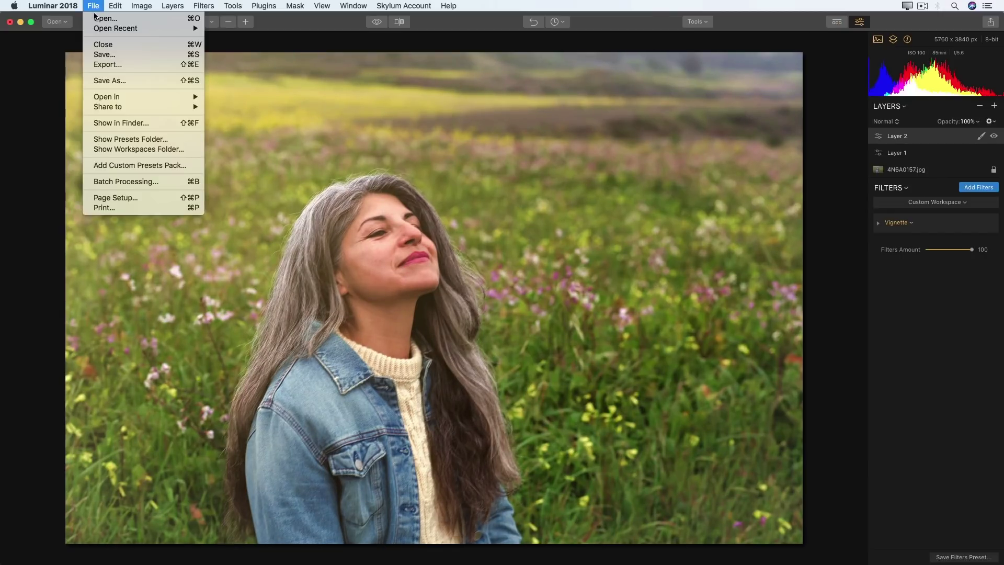
pyautogui.click(95, 83)
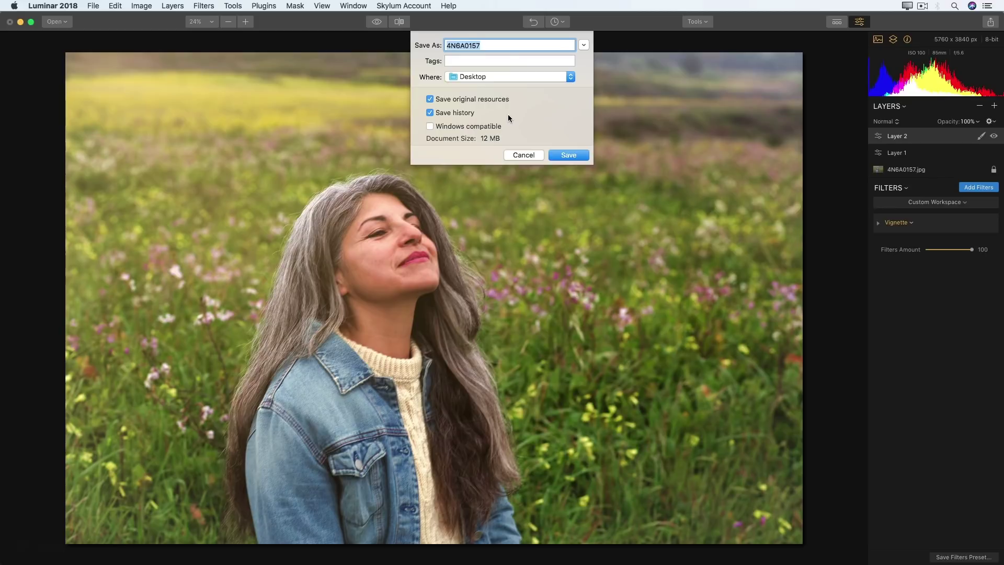
pyautogui.click(523, 155)
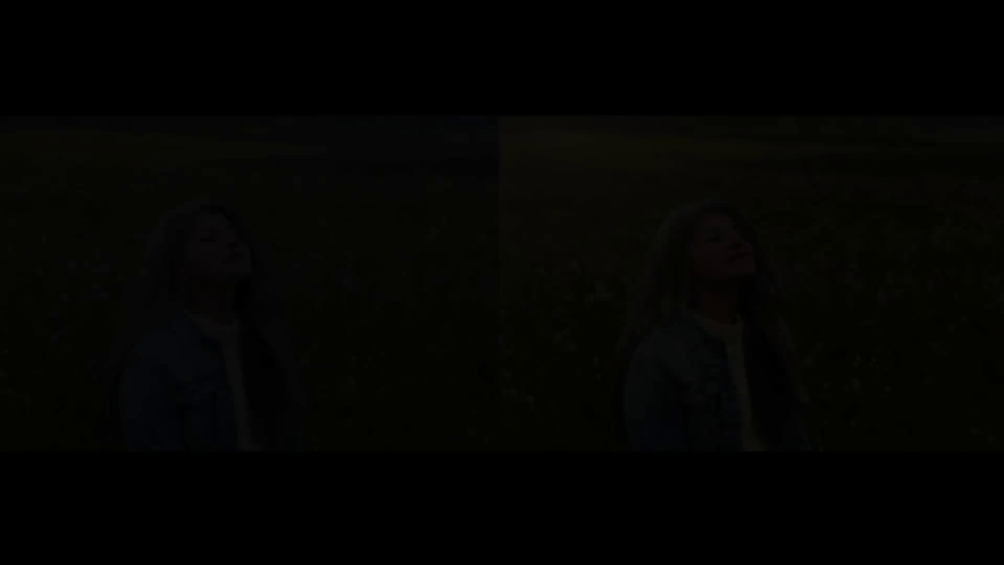